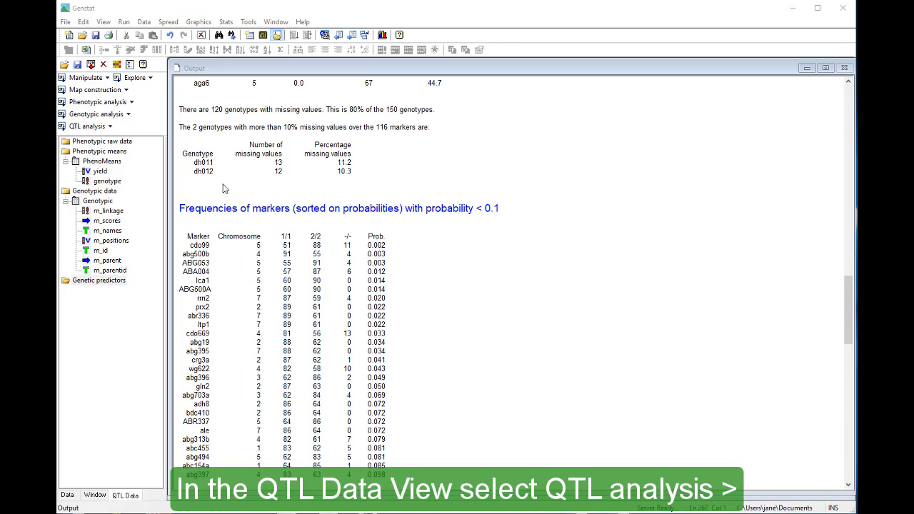
Run an initial scan (SIM) of yield with Single Trait Linkage Analysis (Single Environment), generating genetic predictors automatically with the default step size.
{"action": "left_click", "coordinate": [110, 128]}
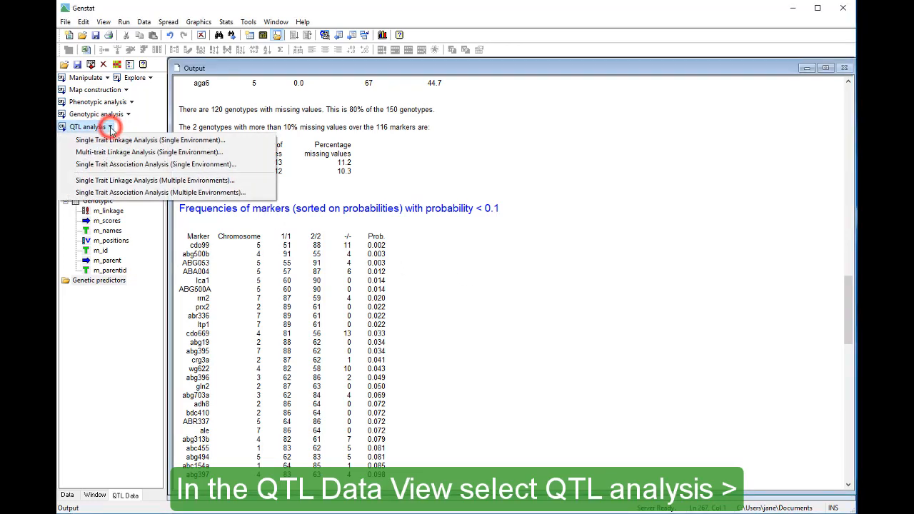
{"action": "left_click", "coordinate": [242, 146]}
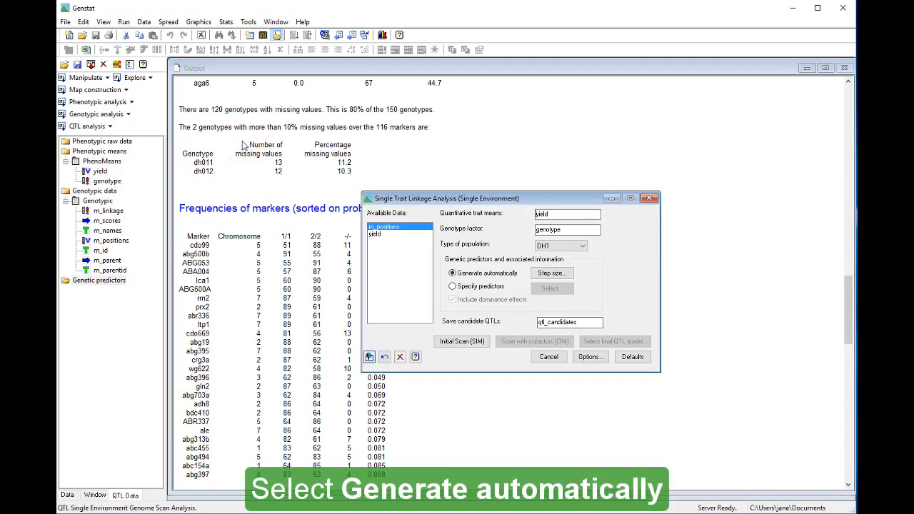
{"action": "left_click", "coordinate": [453, 275]}
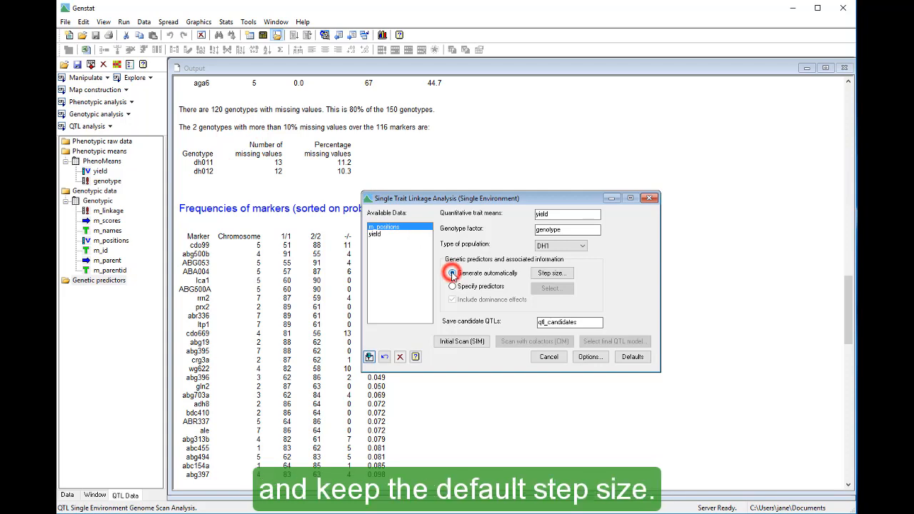
{"action": "left_click", "coordinate": [568, 277]}
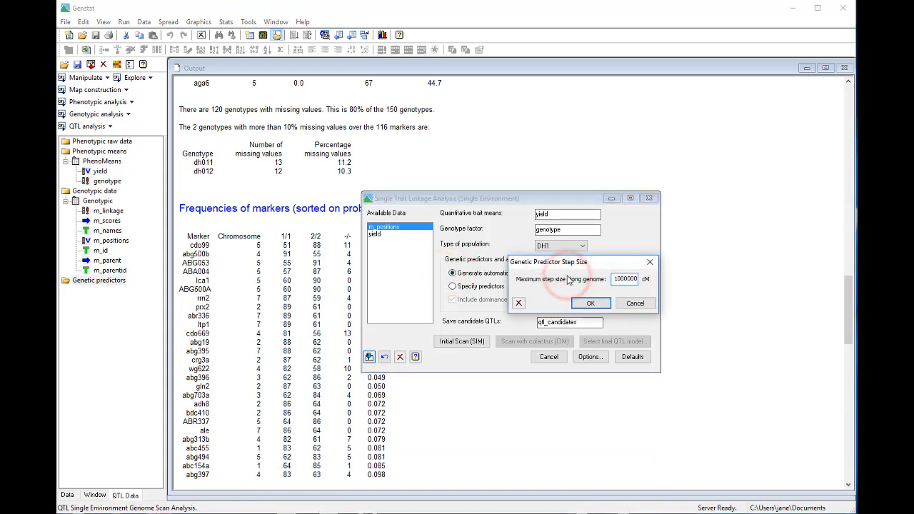
{"action": "left_click", "coordinate": [626, 303]}
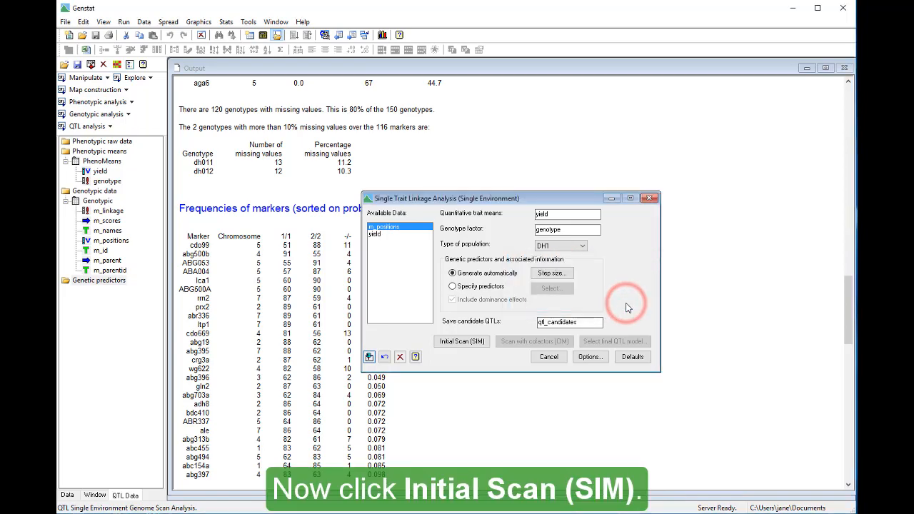
{"action": "left_click", "coordinate": [482, 342]}
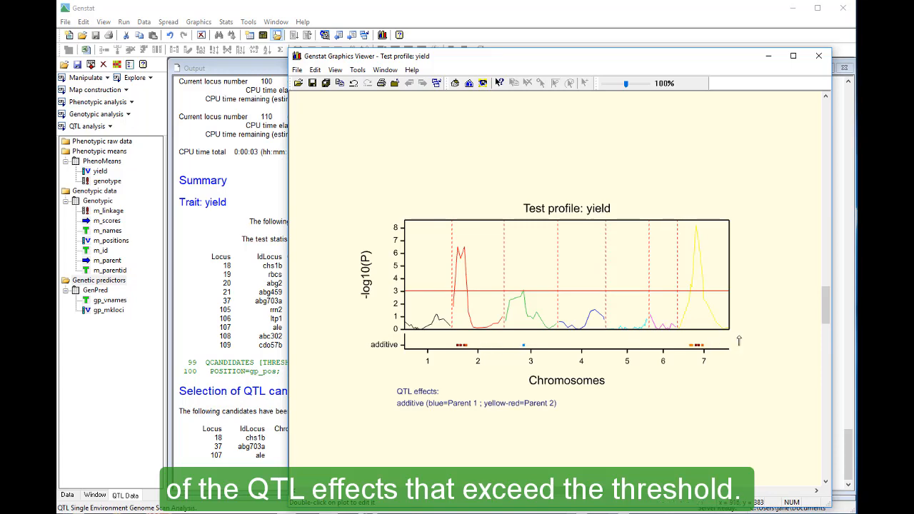
{"action": "left_click", "coordinate": [838, 341]}
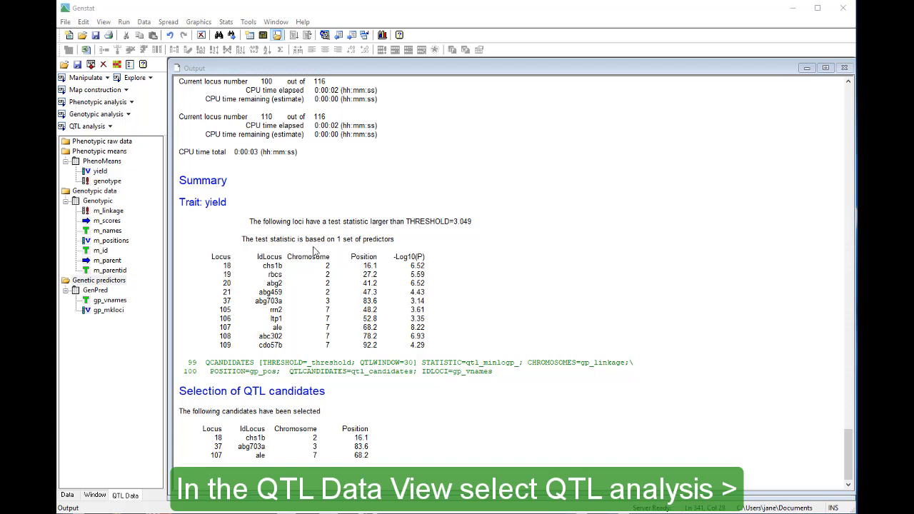
Reopen Single Trait Linkage Analysis (Single Environment) and set the maximum step size along the genome to 10 cM.
{"action": "left_click", "coordinate": [113, 126]}
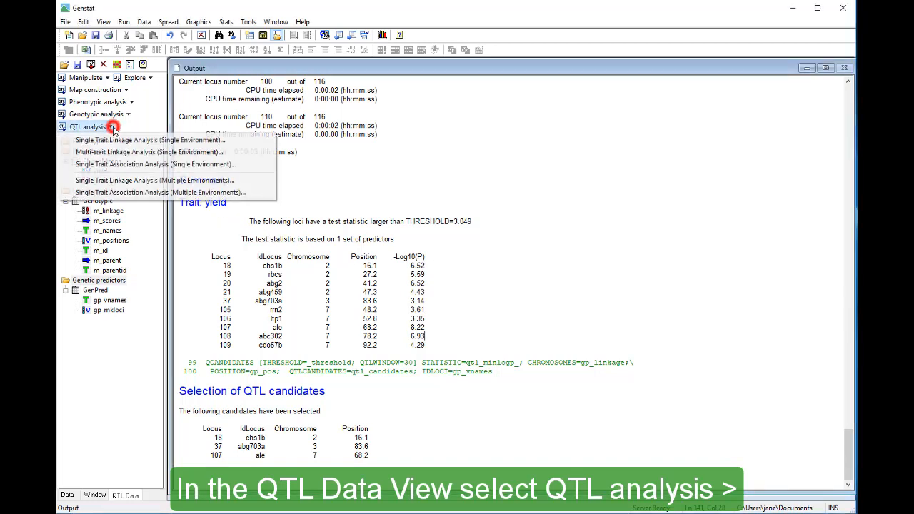
{"action": "left_click", "coordinate": [230, 143]}
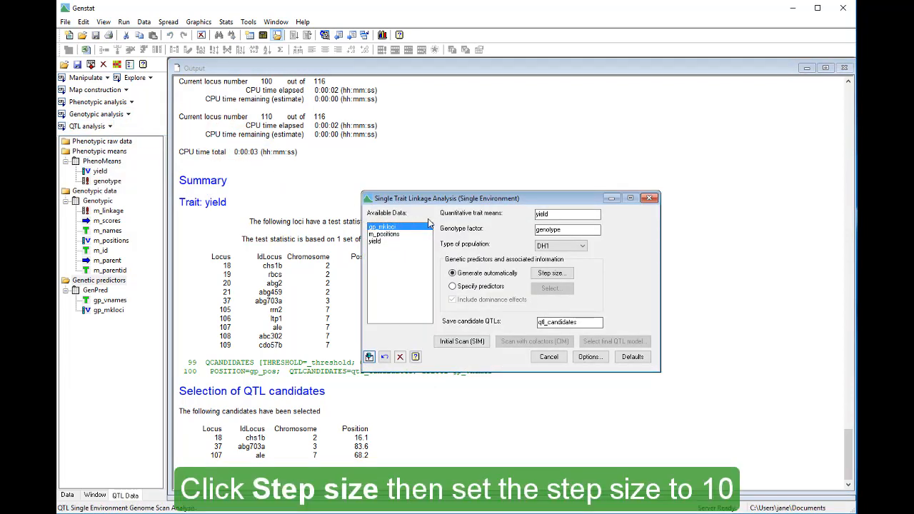
{"action": "left_click", "coordinate": [550, 273]}
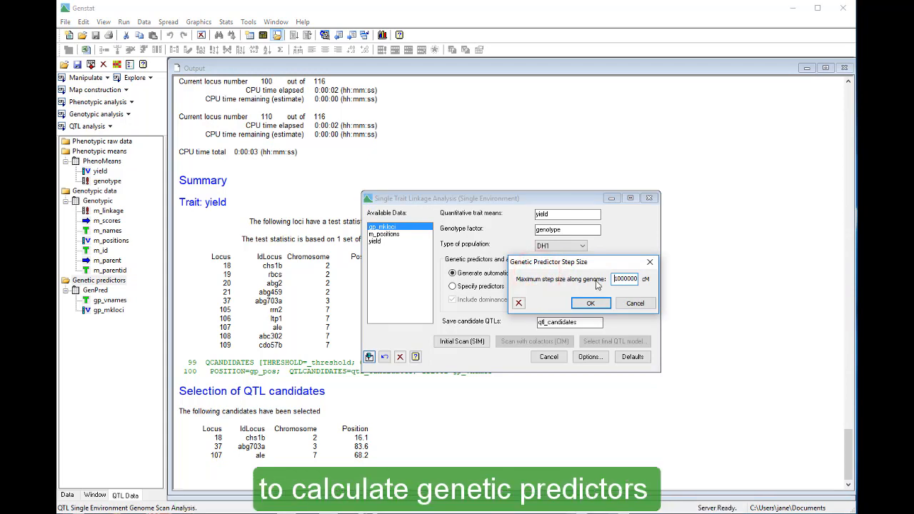
{"action": "type", "text": "10"}
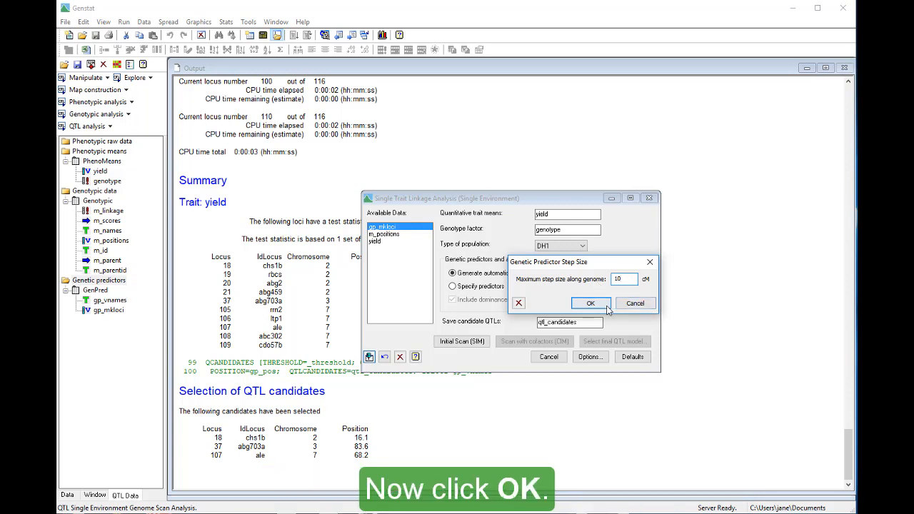
{"action": "left_click", "coordinate": [605, 305]}
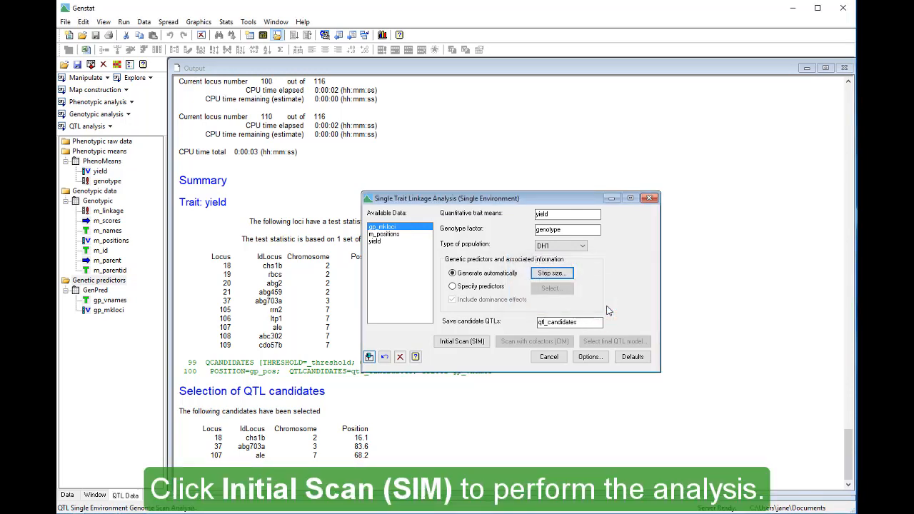
Perform the initial scan (SIM) with the new predictor spacing, and minimize the resulting profile plot and the analysis dialog.
{"action": "left_click", "coordinate": [484, 348]}
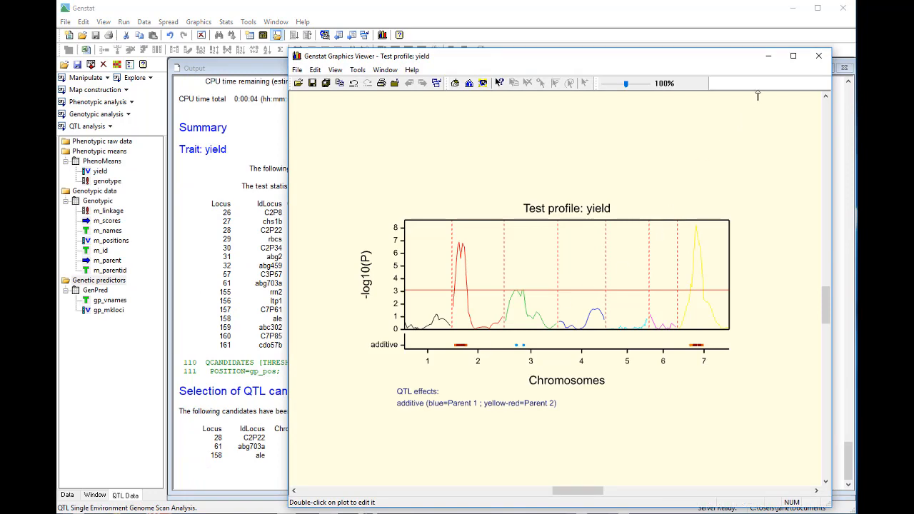
{"action": "left_click", "coordinate": [768, 62]}
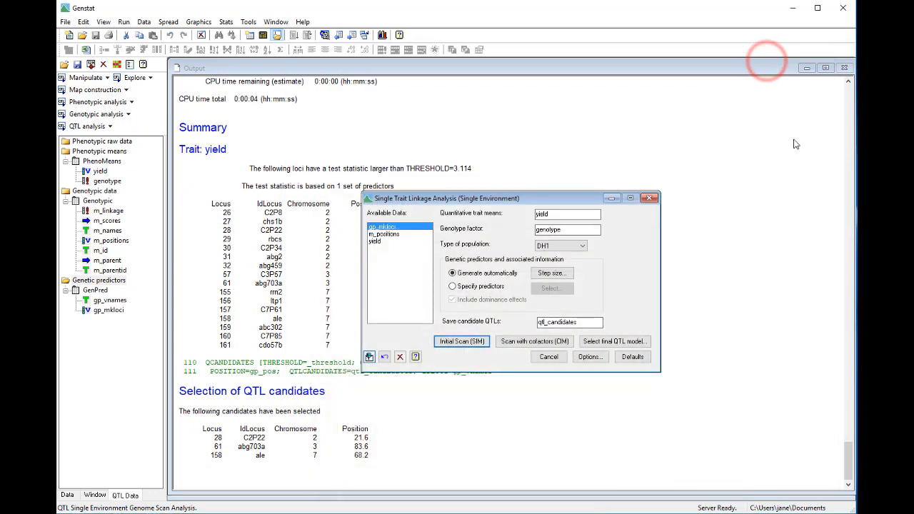
{"action": "left_click", "coordinate": [611, 199]}
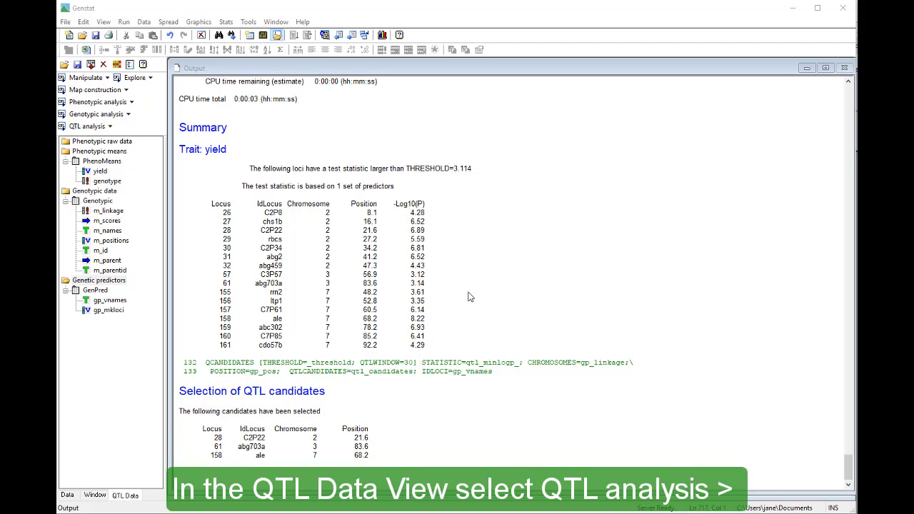
Run a scan with cofactors (CIM) for yield in the single-environment linkage analysis, using the saved qtl_candidates as cofactors.
{"action": "left_click", "coordinate": [89, 126]}
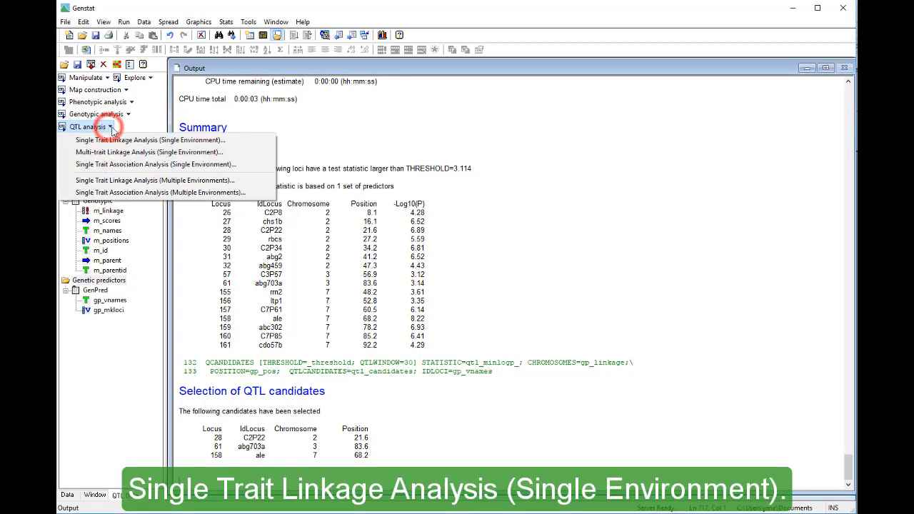
{"action": "left_click", "coordinate": [241, 141]}
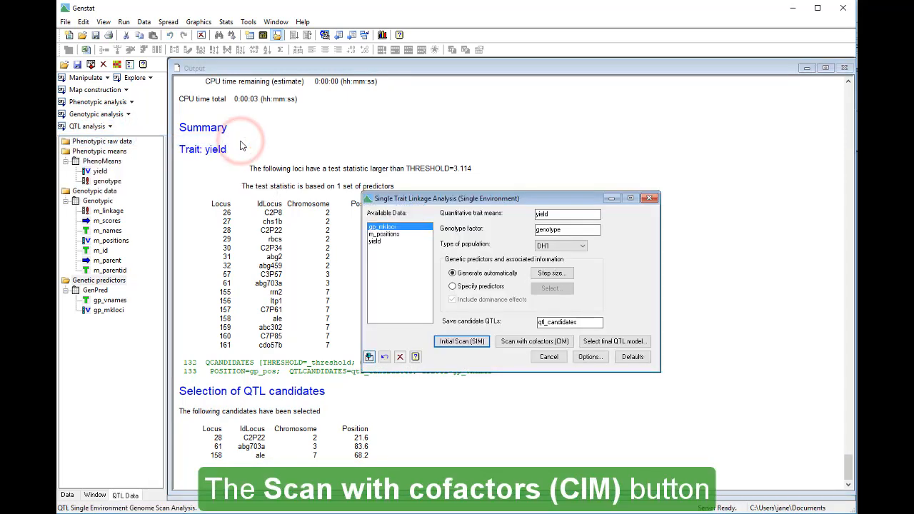
{"action": "left_click", "coordinate": [498, 345]}
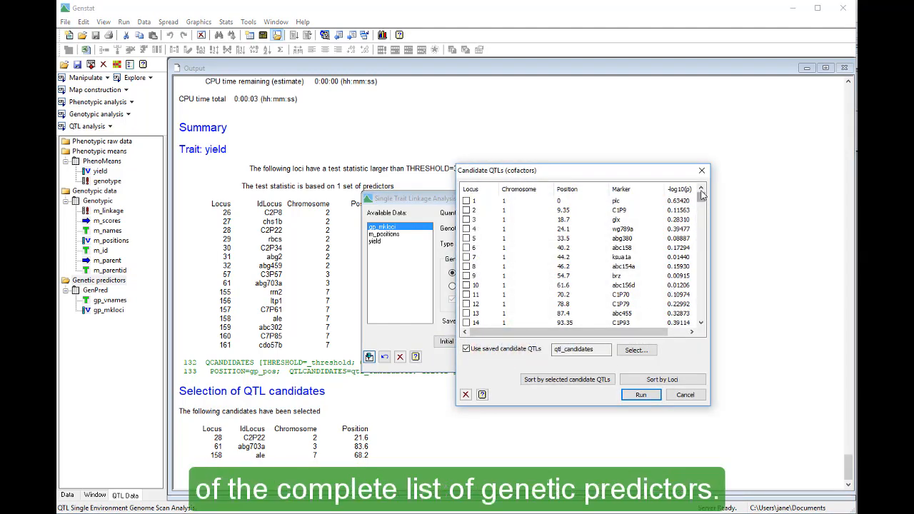
{"action": "left_click_drag", "start_coordinate": [701, 195], "coordinate": [709, 308]}
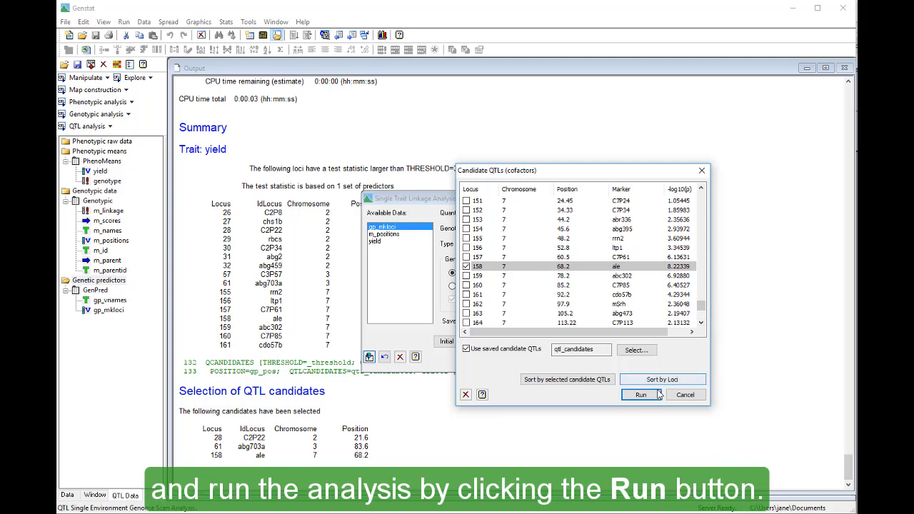
{"action": "left_click", "coordinate": [640, 394]}
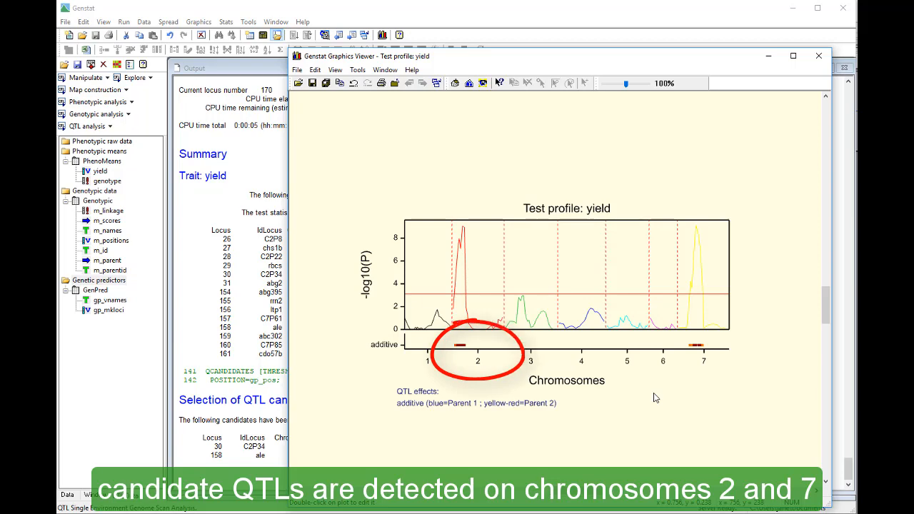
{"action": "left_click", "coordinate": [767, 59]}
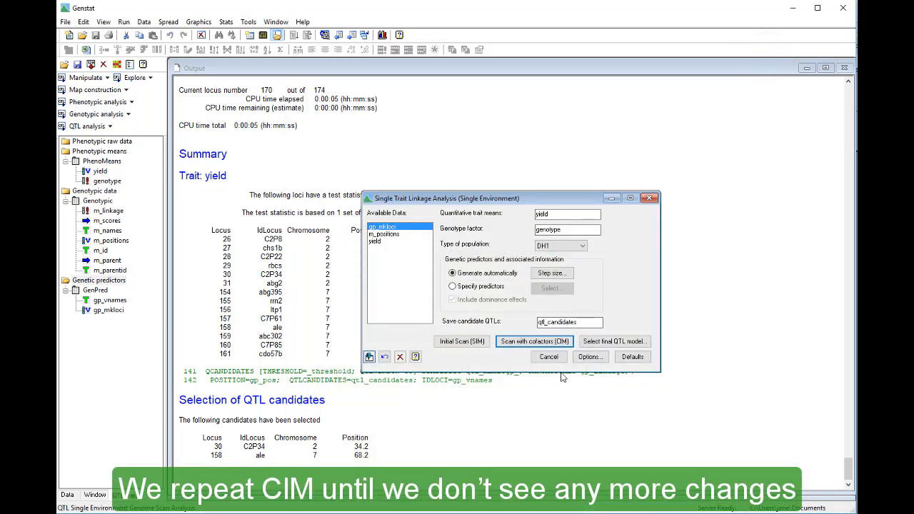
Repeat the scan with cofactors (CIM) two more times using the updated qtl_candidates, minimizing the profile plot after each run.
{"action": "left_click", "coordinate": [538, 342]}
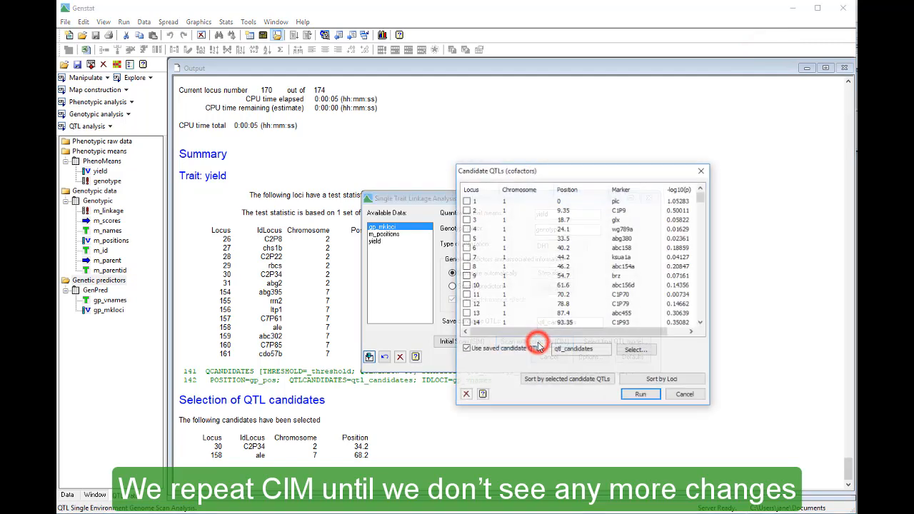
{"action": "left_click", "coordinate": [634, 394]}
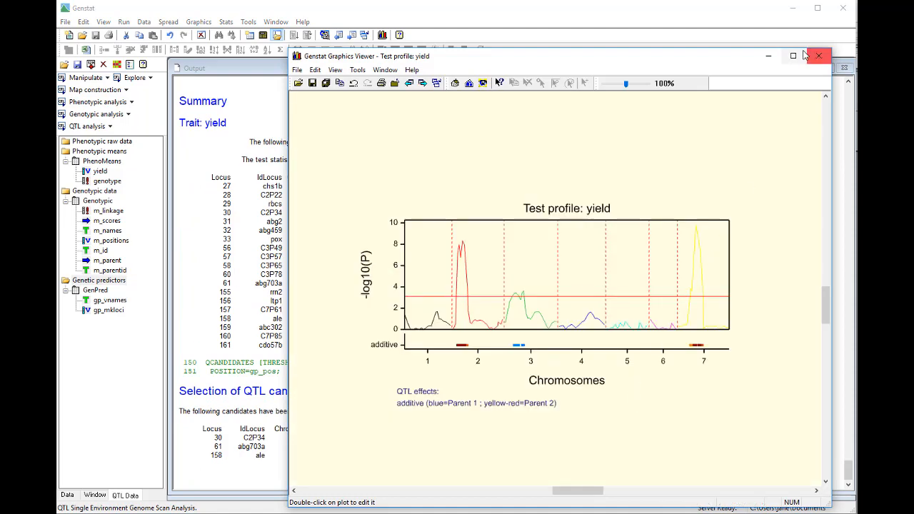
{"action": "left_click", "coordinate": [768, 57]}
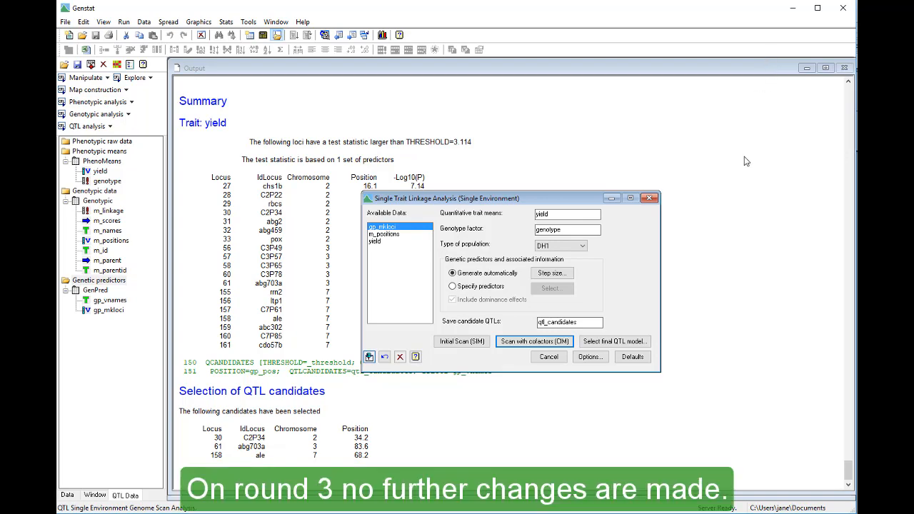
{"action": "left_click", "coordinate": [536, 344]}
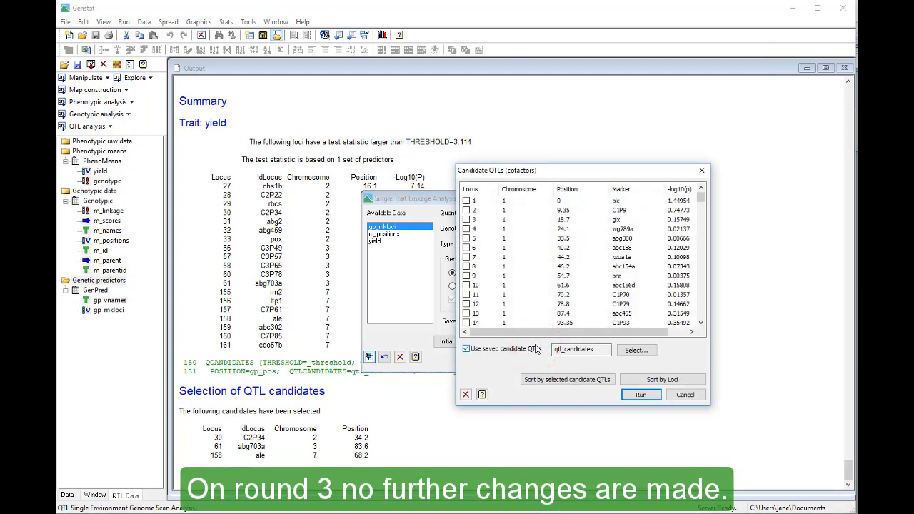
{"action": "left_click", "coordinate": [630, 396]}
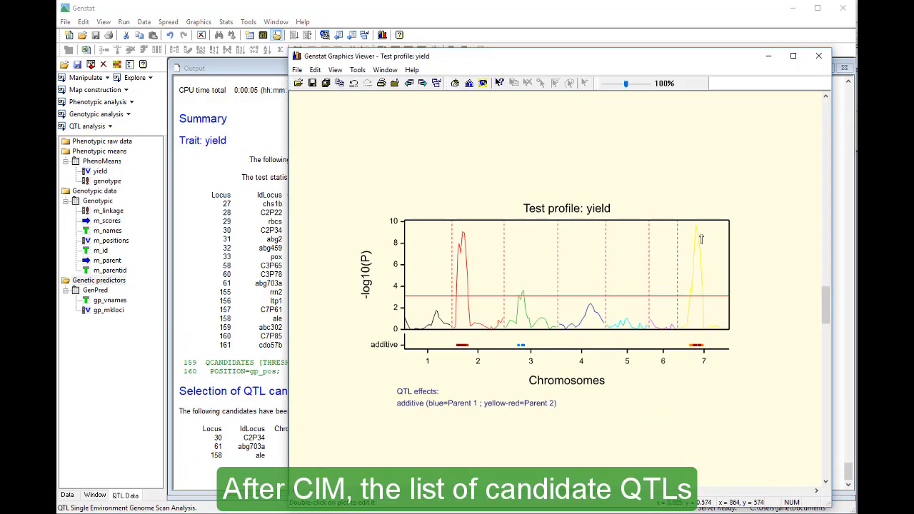
{"action": "left_click", "coordinate": [766, 59]}
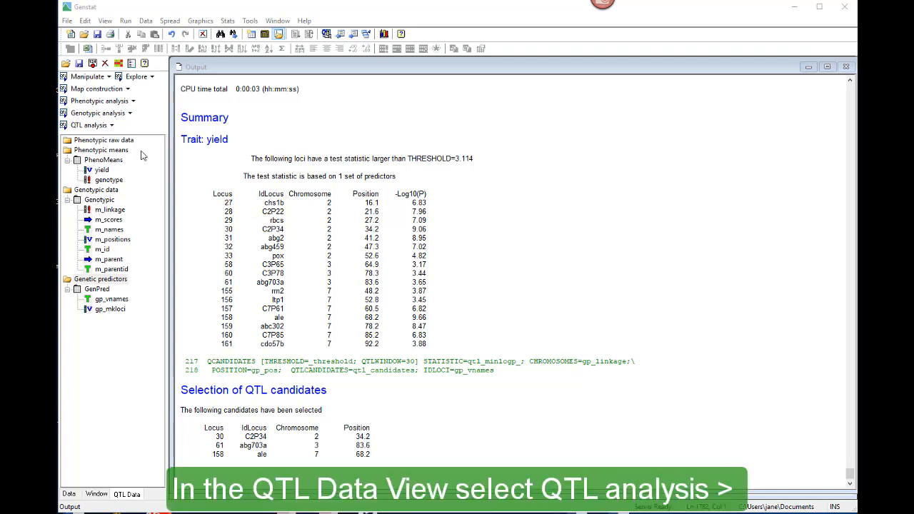
Fit the final QTL model for yield in the single-environment linkage analysis with the default options, and close the analysis dialog.
{"action": "left_click", "coordinate": [112, 125]}
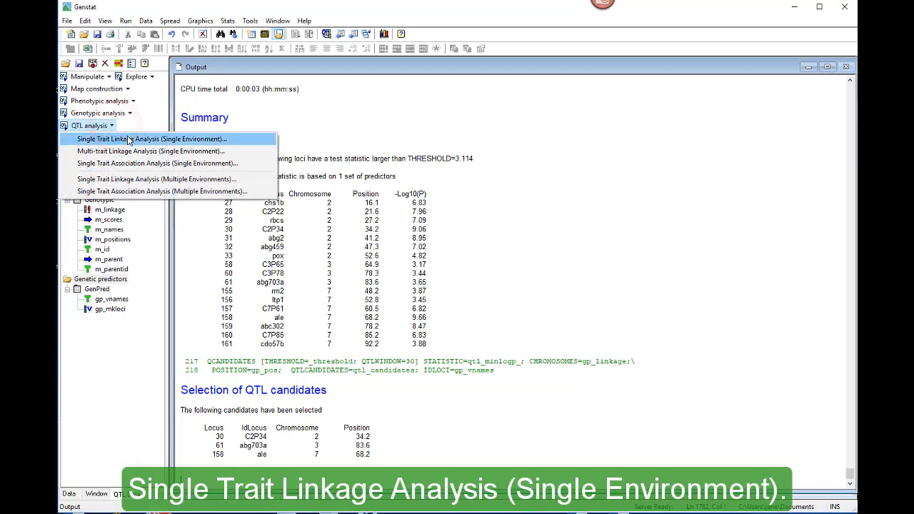
{"action": "left_click", "coordinate": [179, 142]}
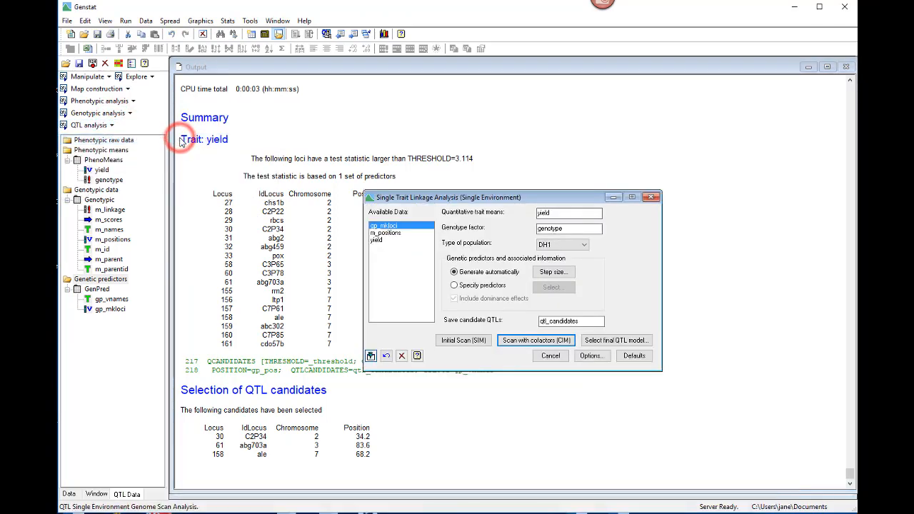
{"action": "left_click", "coordinate": [649, 345]}
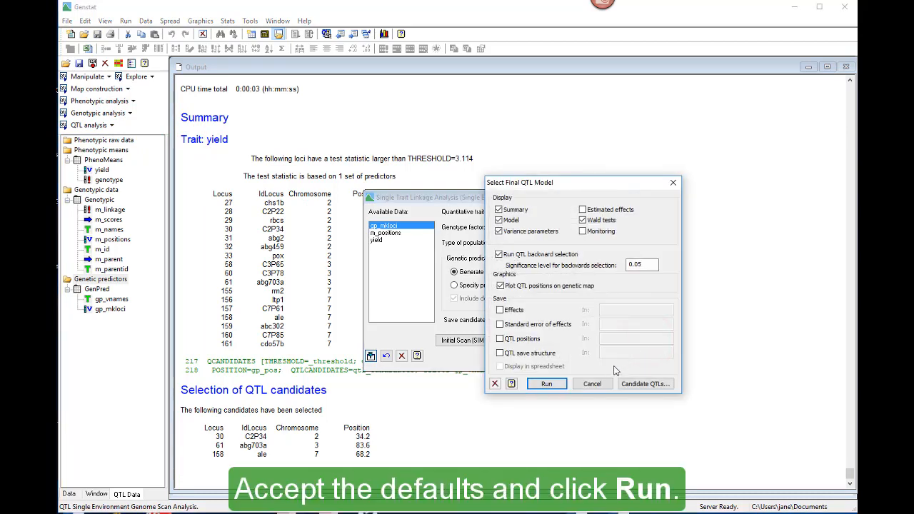
{"action": "left_click", "coordinate": [547, 384]}
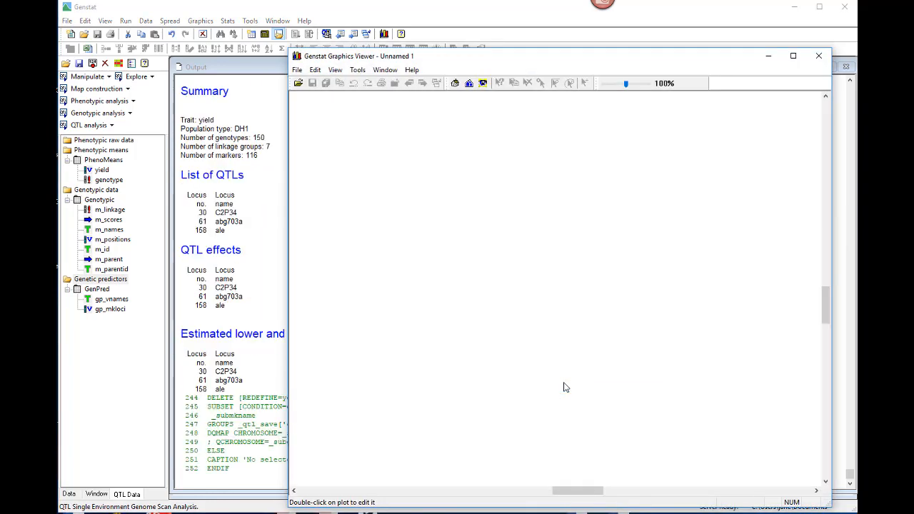
{"action": "left_click", "coordinate": [767, 56]}
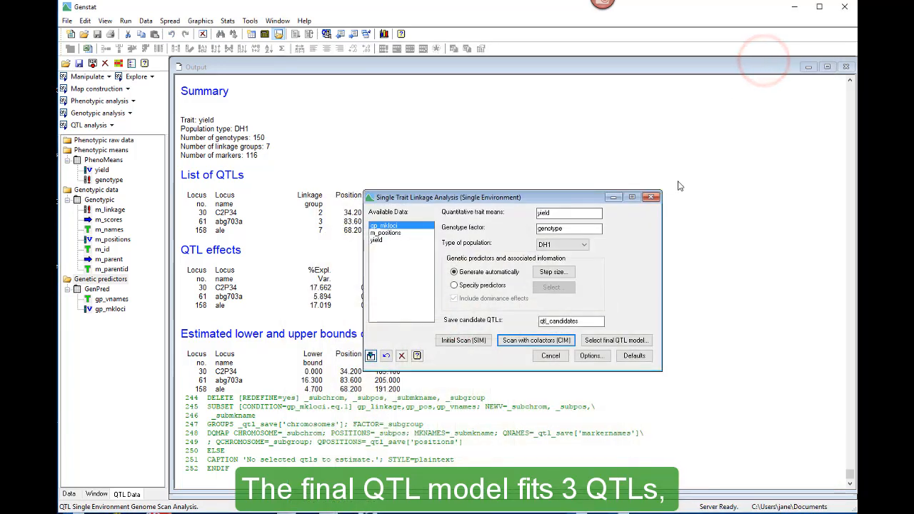
{"action": "left_click", "coordinate": [650, 197]}
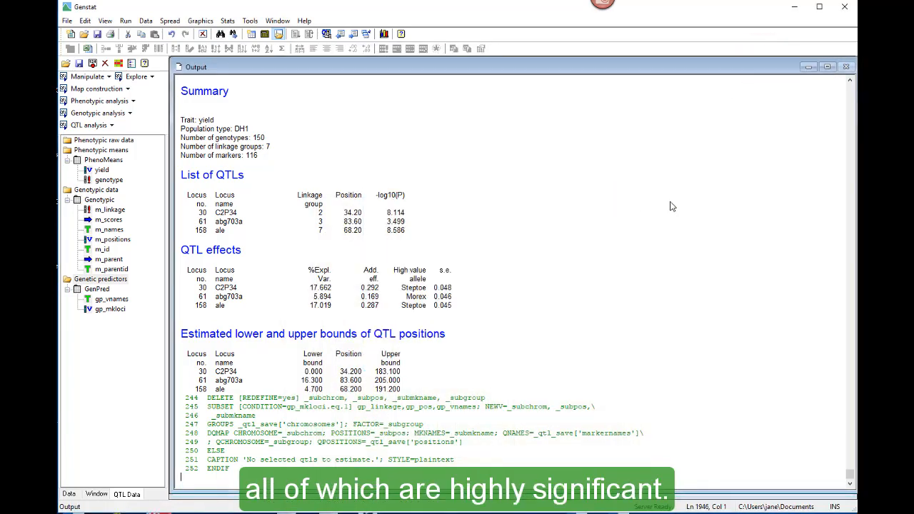